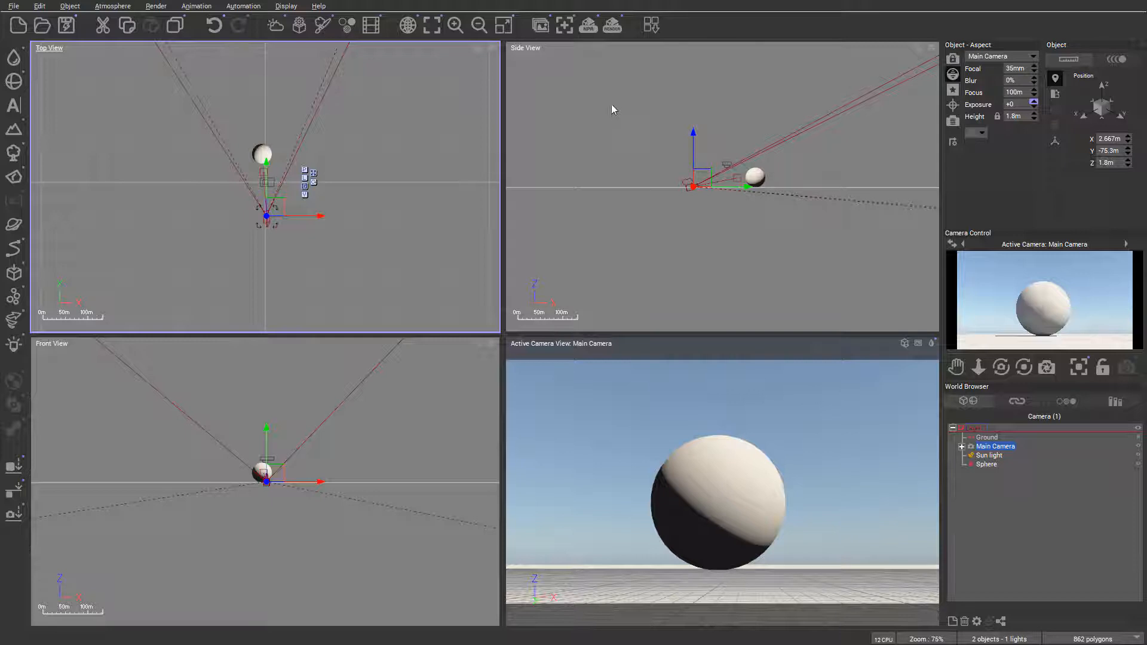
Step: Open the render options, choose the Final preset quality and set the render destination to Render to screen
{"action": "left_click", "coordinate": [614, 28]}
{"action": "right_click", "coordinate": [612, 28]}
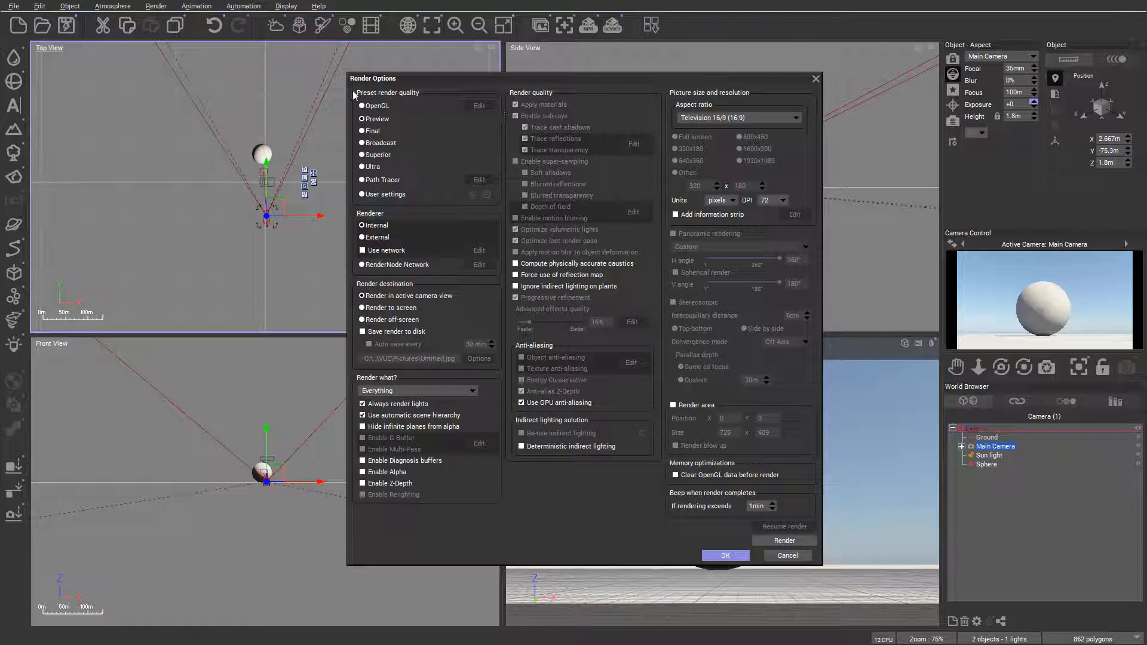
{"action": "left_click", "coordinate": [365, 119]}
{"action": "left_click", "coordinate": [362, 132]}
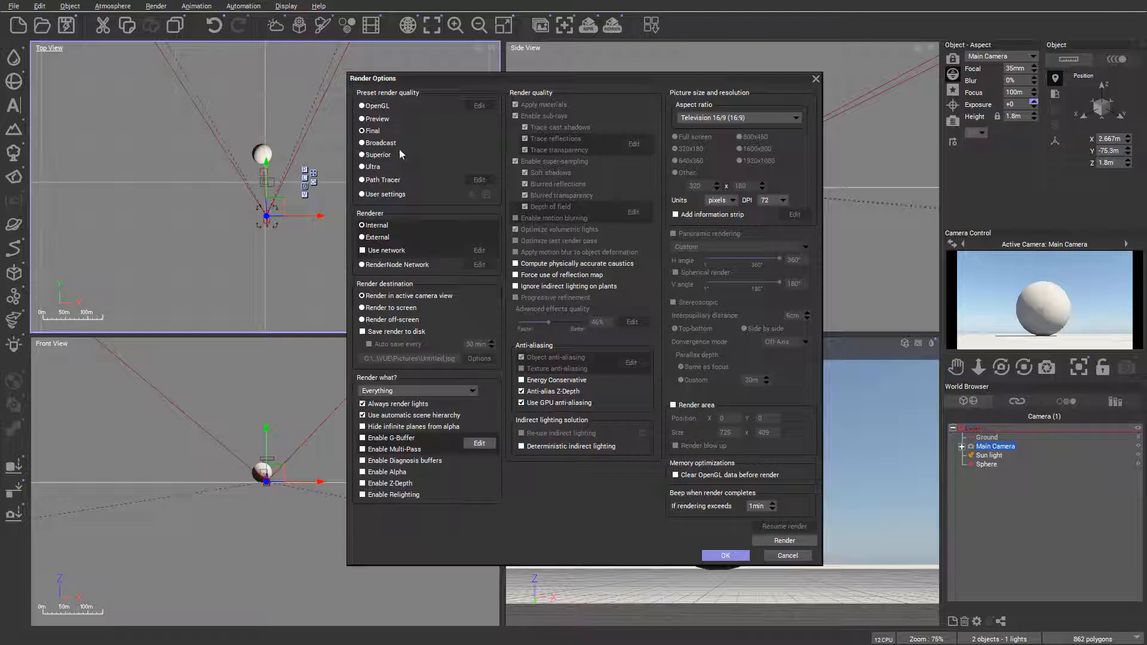
{"action": "left_click", "coordinate": [364, 145]}
{"action": "left_click", "coordinate": [363, 130]}
{"action": "left_click", "coordinate": [362, 308]}
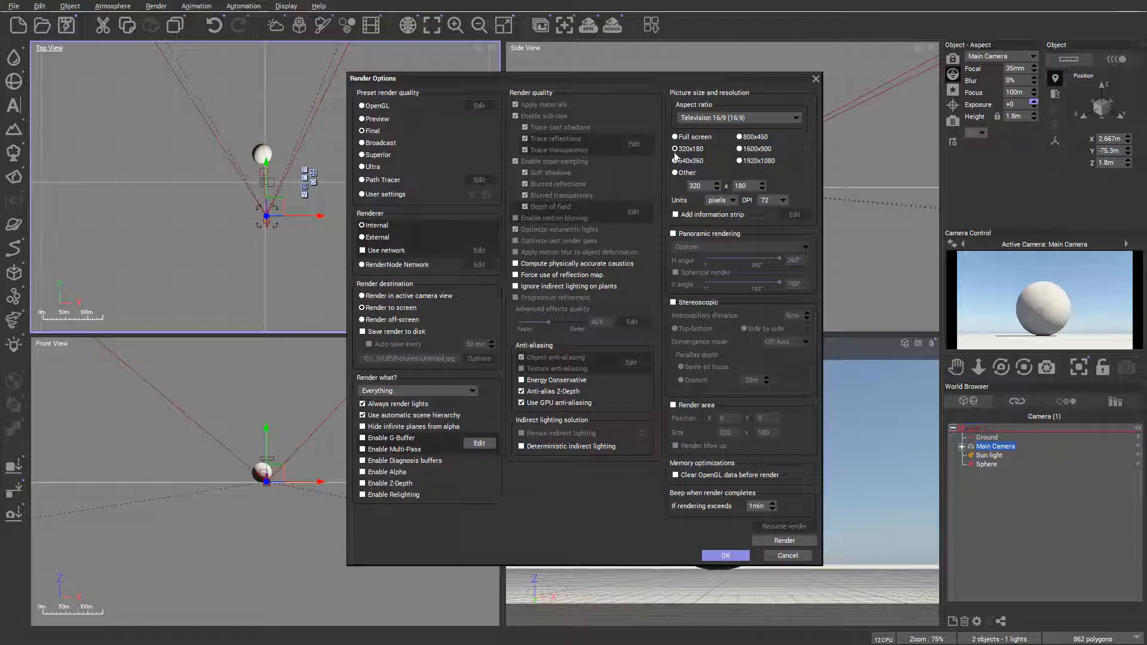
Step: Go through the preset picture sizes 800x450 and 1920x1080, and enter a custom width of 2000 pixels
{"action": "left_click", "coordinate": [741, 137]}
{"action": "left_click", "coordinate": [740, 161]}
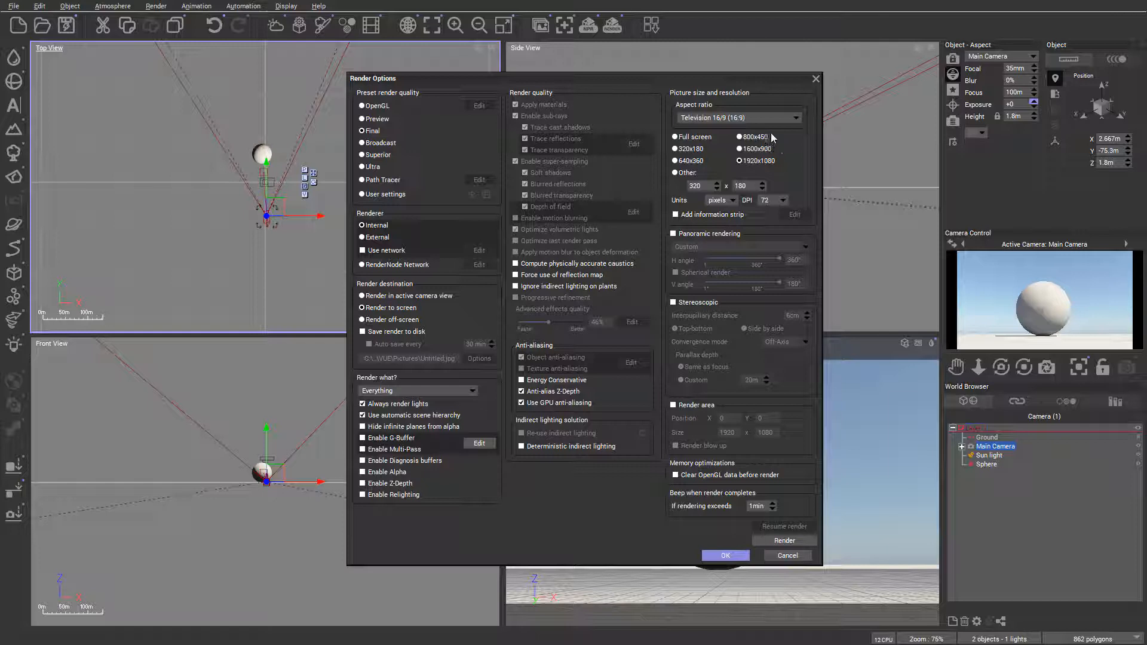
{"action": "left_click", "coordinate": [708, 186]}
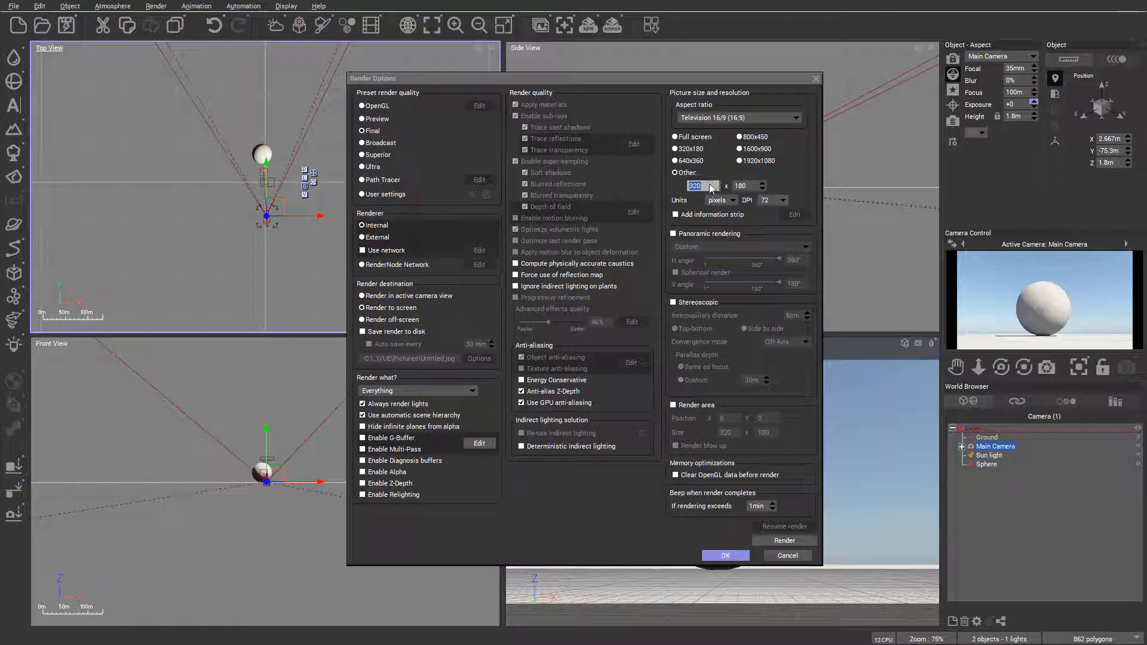
{"action": "type", "text": "19"}
{"action": "type", "text": "00"}
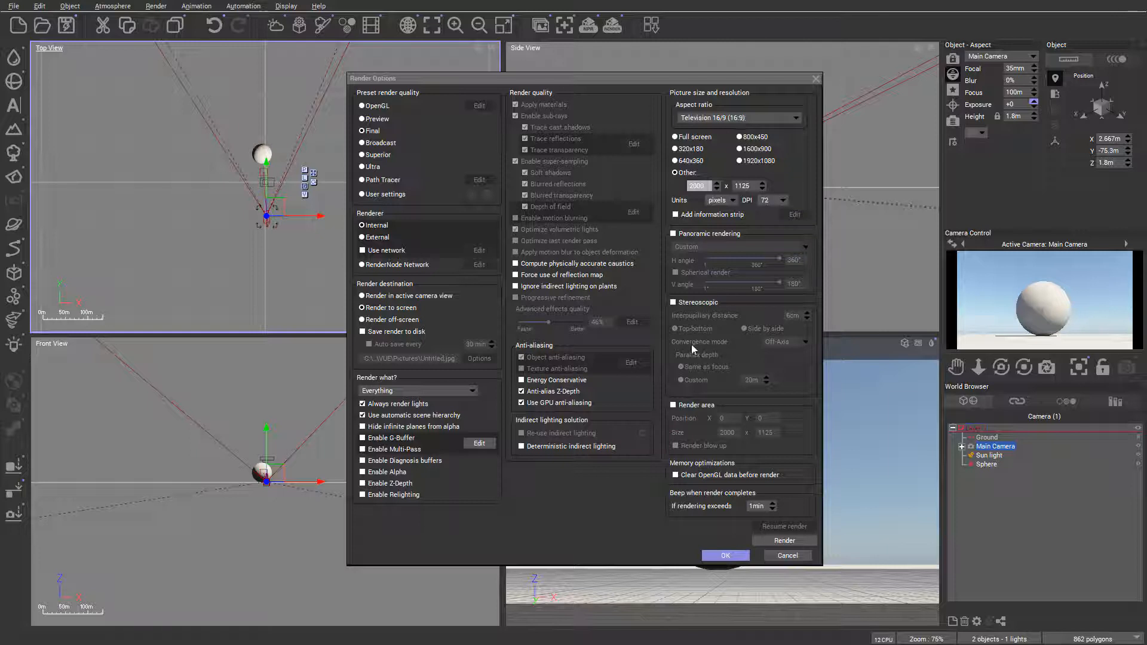
Step: Set the aspect ratio to Free (user defined) with a height of 800 pixels, and tilt the main camera slightly
{"action": "left_click", "coordinate": [796, 118]}
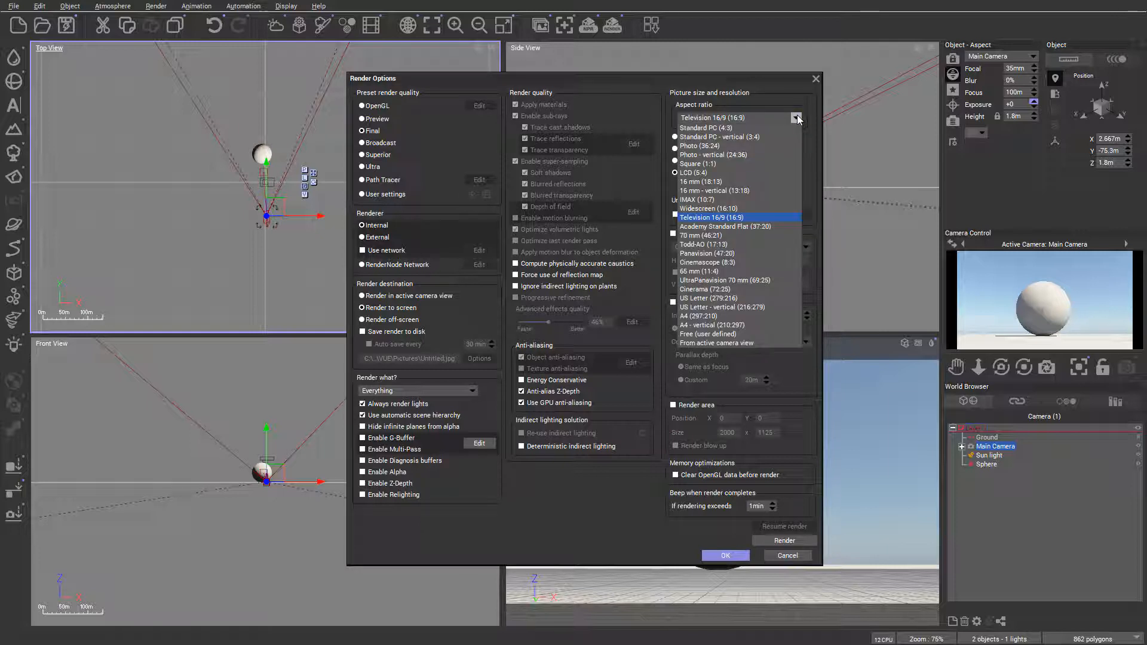
{"action": "left_click", "coordinate": [704, 335]}
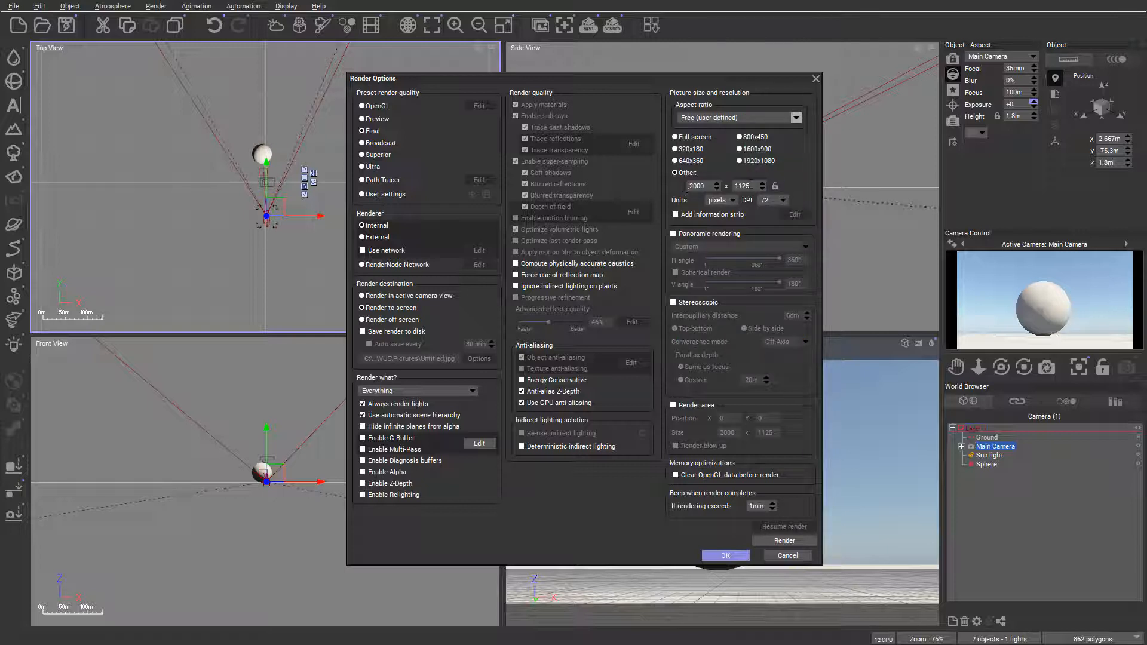
{"action": "double_click", "coordinate": [747, 185]}
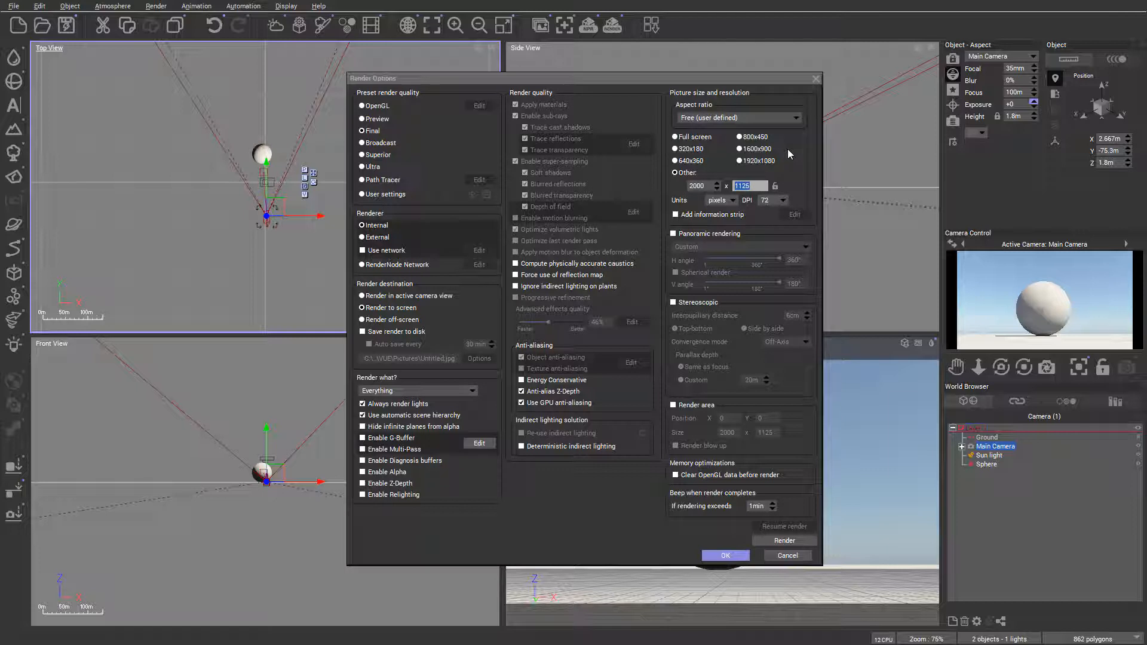
{"action": "type", "text": "800"}
{"action": "left_click", "coordinate": [741, 556]}
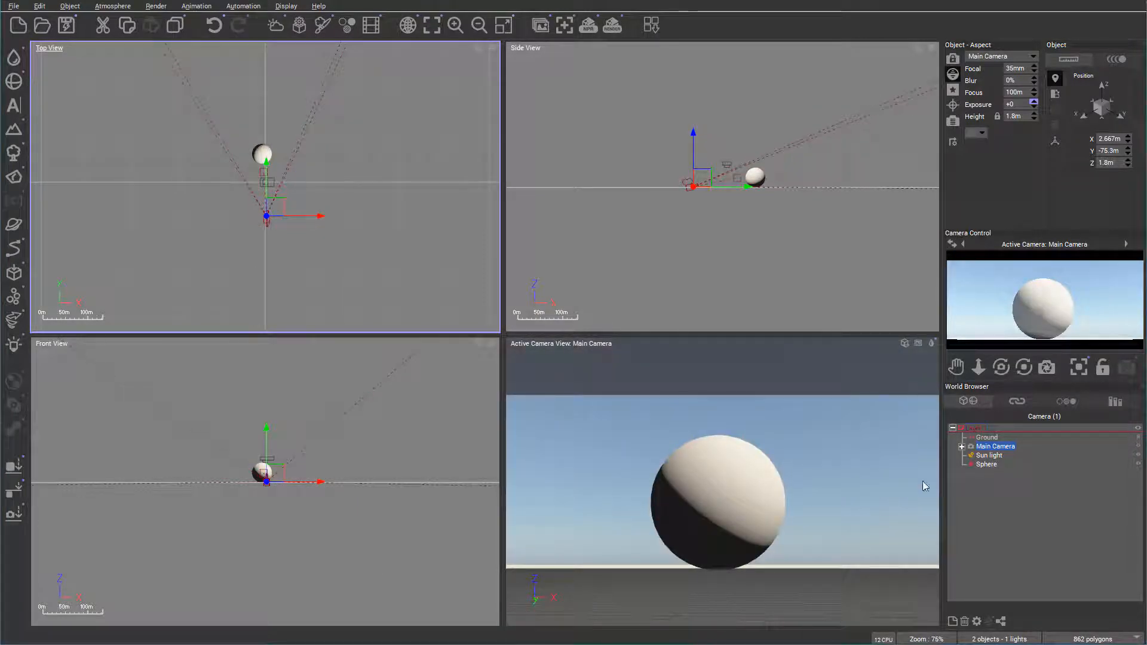
{"action": "left_click_drag", "start_coordinate": [1002, 368], "coordinate": [999, 375]}
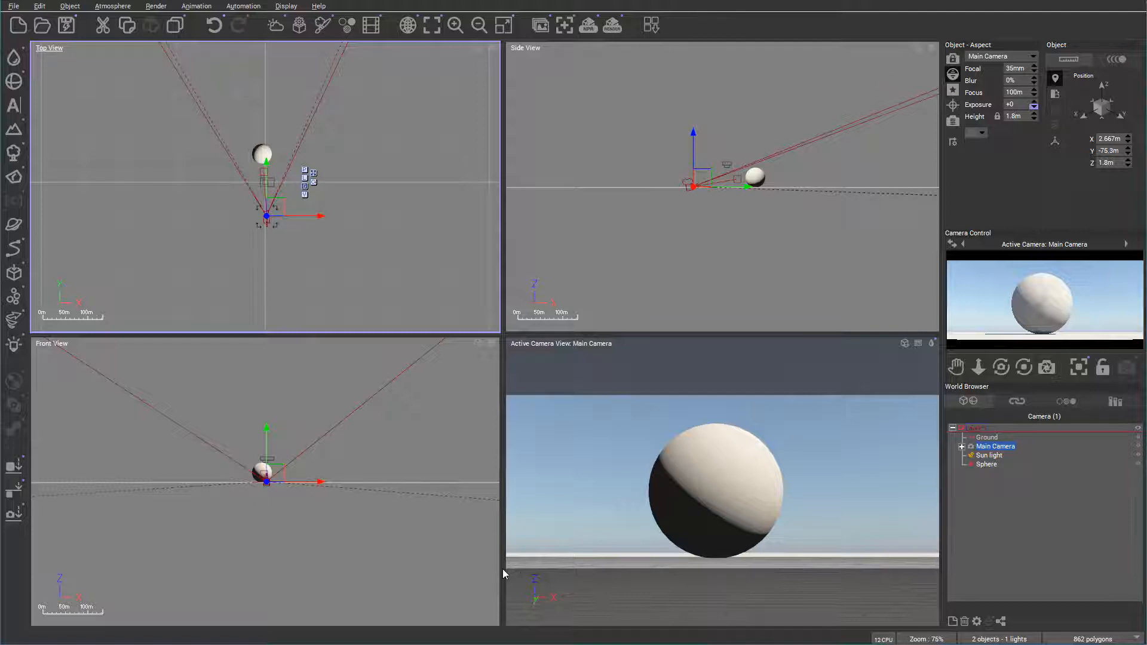
Step: Lock the custom width-to-height ratio in the render options, scale the width to 2200, and choose the 800x320 picture size
{"action": "left_click", "coordinate": [612, 25]}
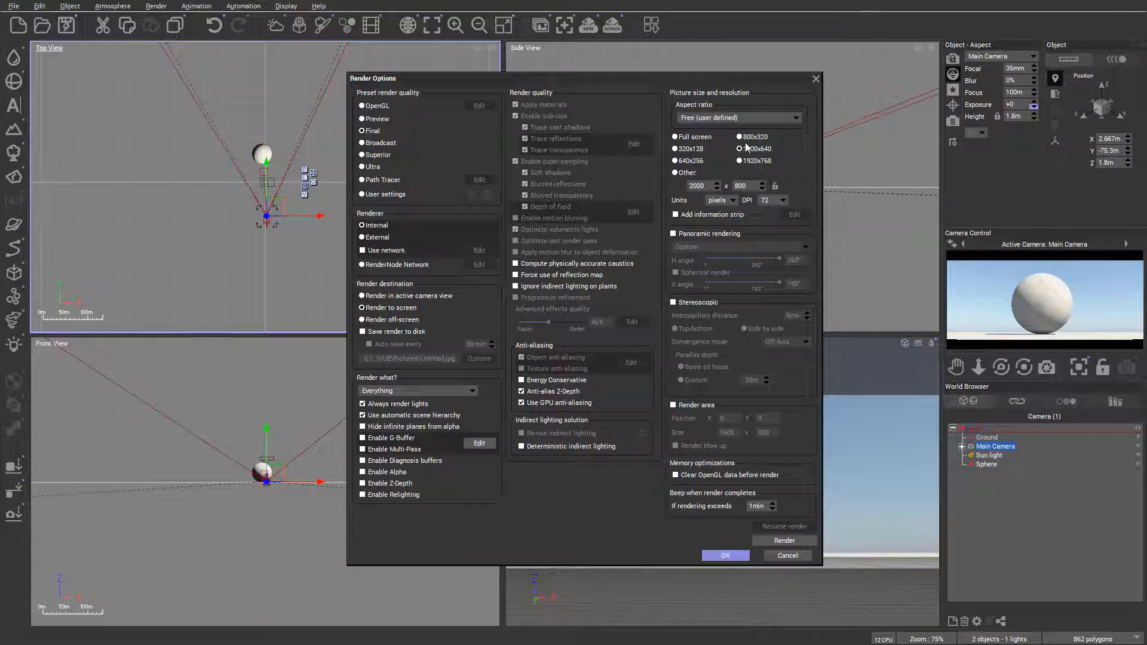
{"action": "left_click", "coordinate": [776, 186]}
{"action": "left_click", "coordinate": [719, 184]}
{"action": "left_click", "coordinate": [715, 188]}
{"action": "left_click", "coordinate": [717, 189]}
{"action": "left_click", "coordinate": [717, 189]}
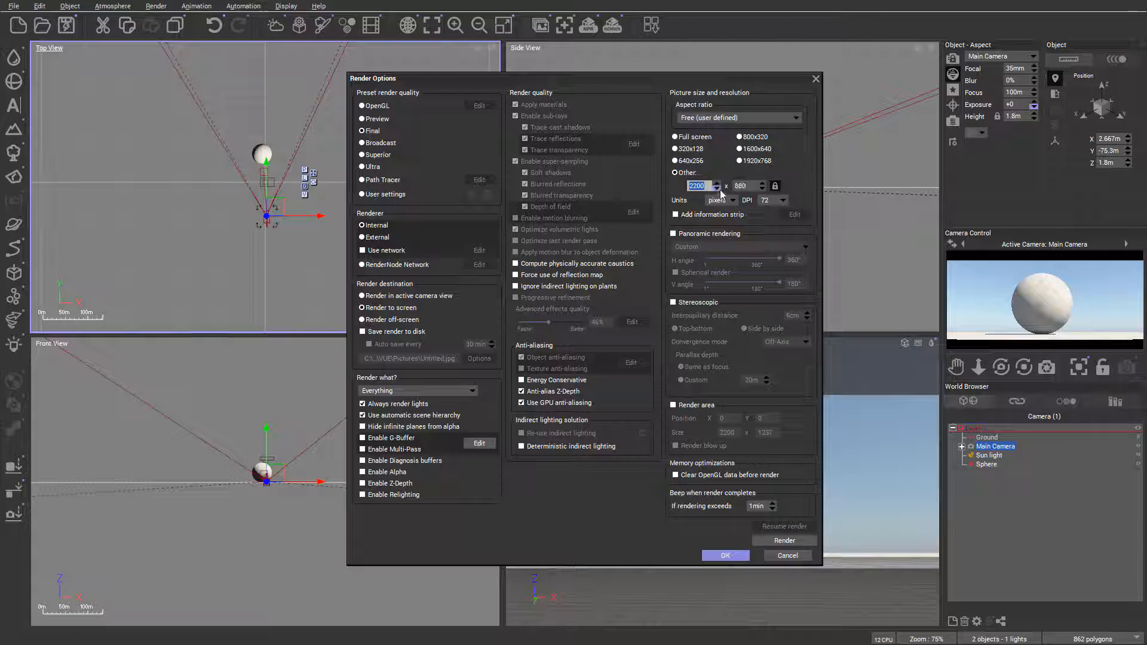
{"action": "left_click", "coordinate": [745, 136]}
{"action": "left_click", "coordinate": [728, 558]}
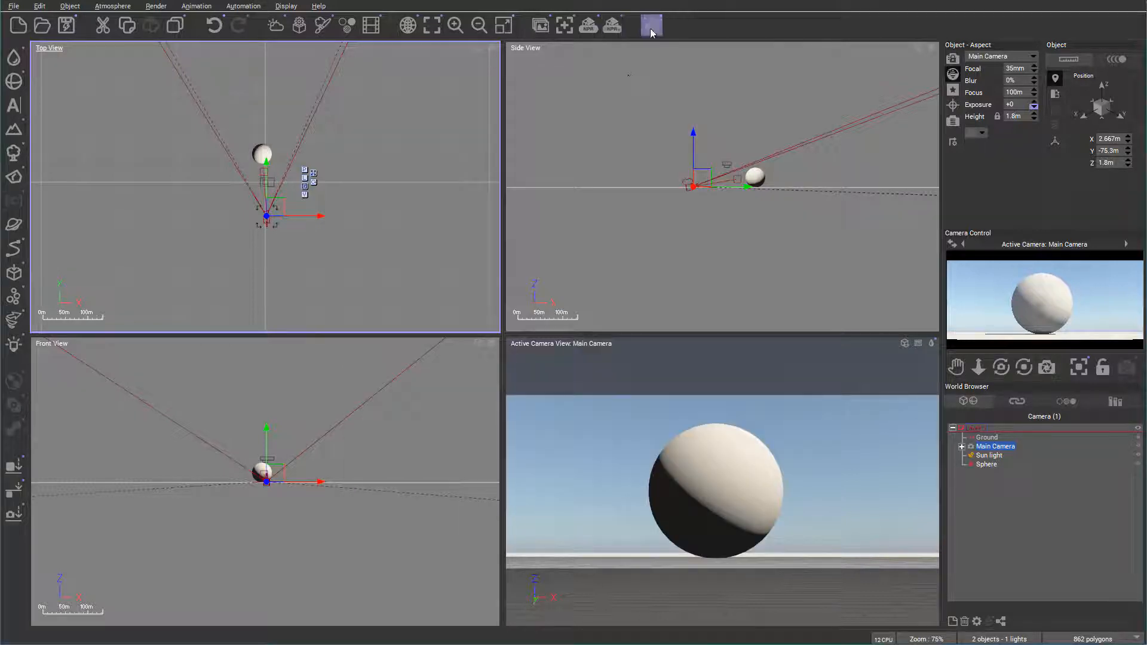
Step: Render the scene to screen and accept the post render options
{"action": "left_click", "coordinate": [614, 26]}
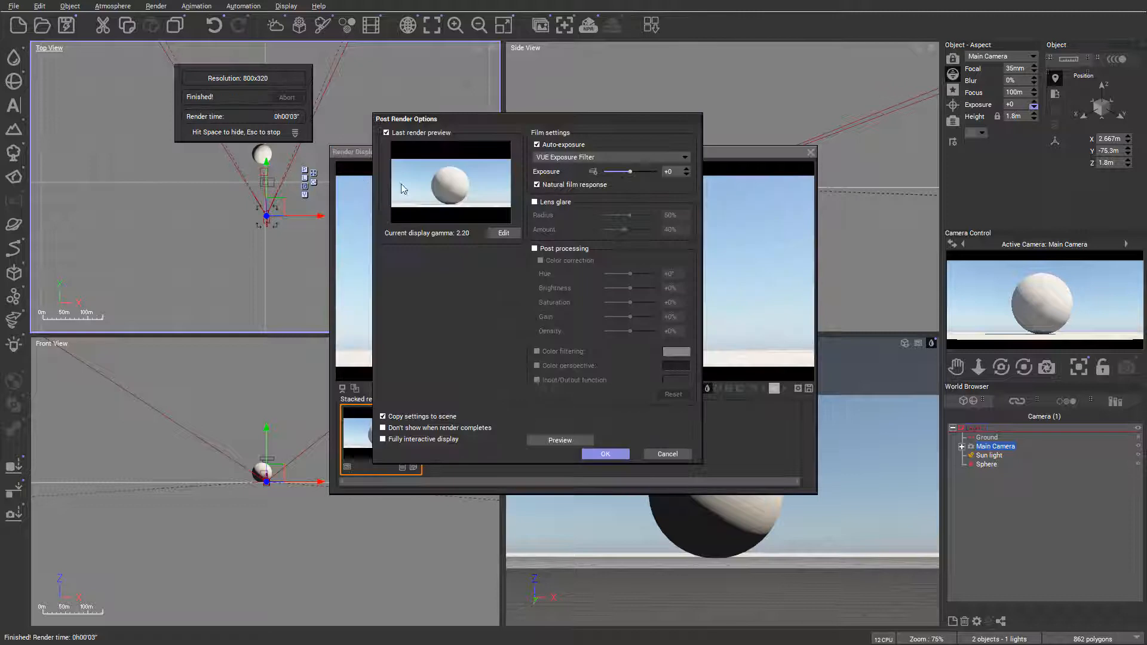
{"action": "left_click_drag", "start_coordinate": [421, 119], "coordinate": [632, 89]}
{"action": "left_click", "coordinate": [765, 428]}
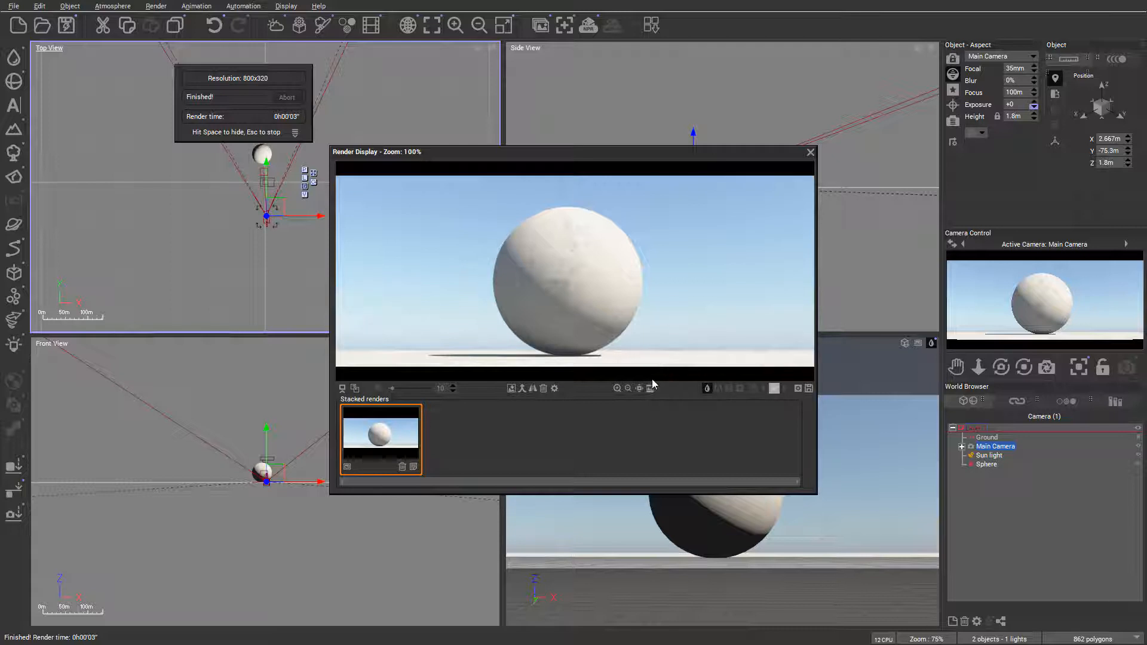
Step: Try the Jpeg format for saving the render and raise its picture quality setting, discarding the format options
{"action": "left_click", "coordinate": [811, 392]}
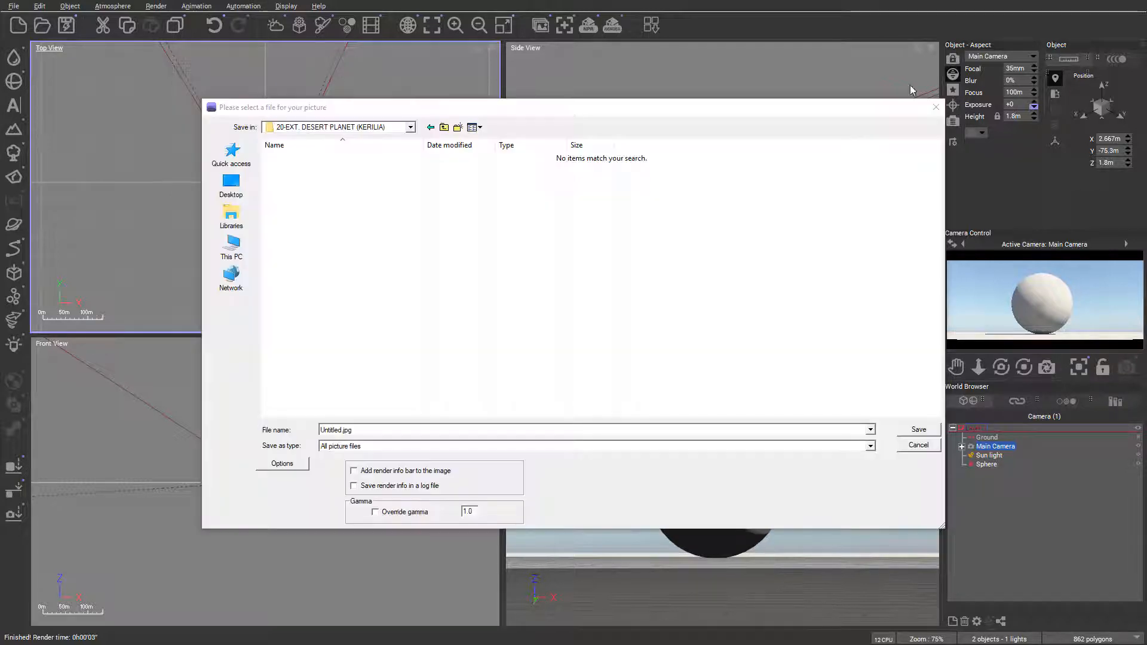
{"action": "left_click_drag", "start_coordinate": [547, 111], "coordinate": [572, 89]}
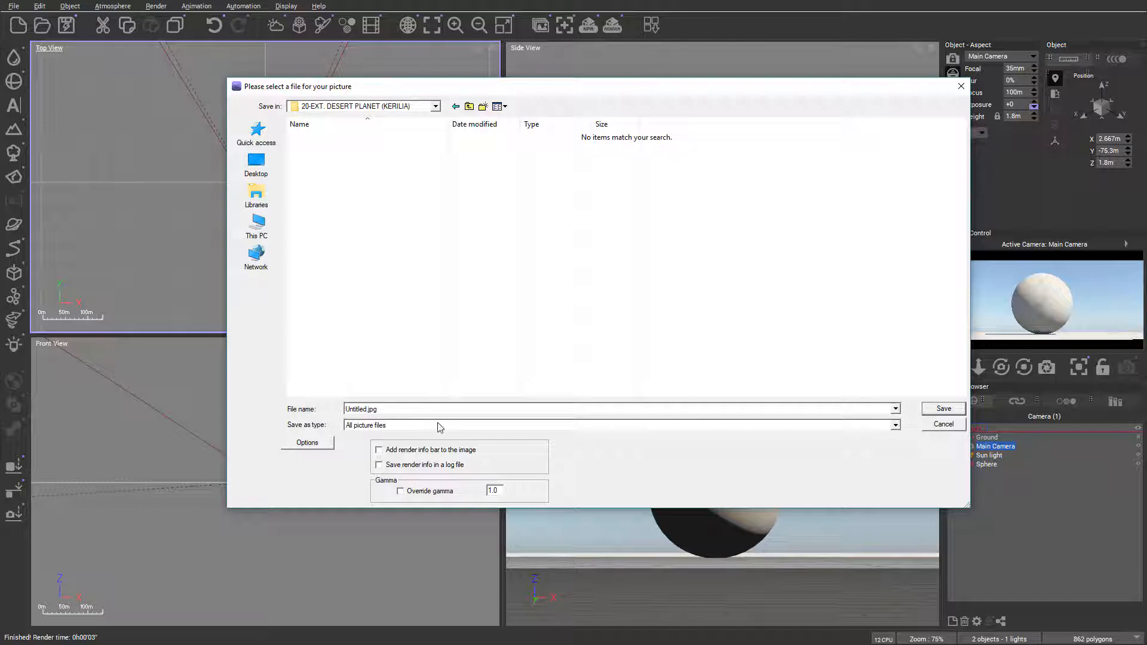
{"action": "left_click", "coordinate": [473, 427]}
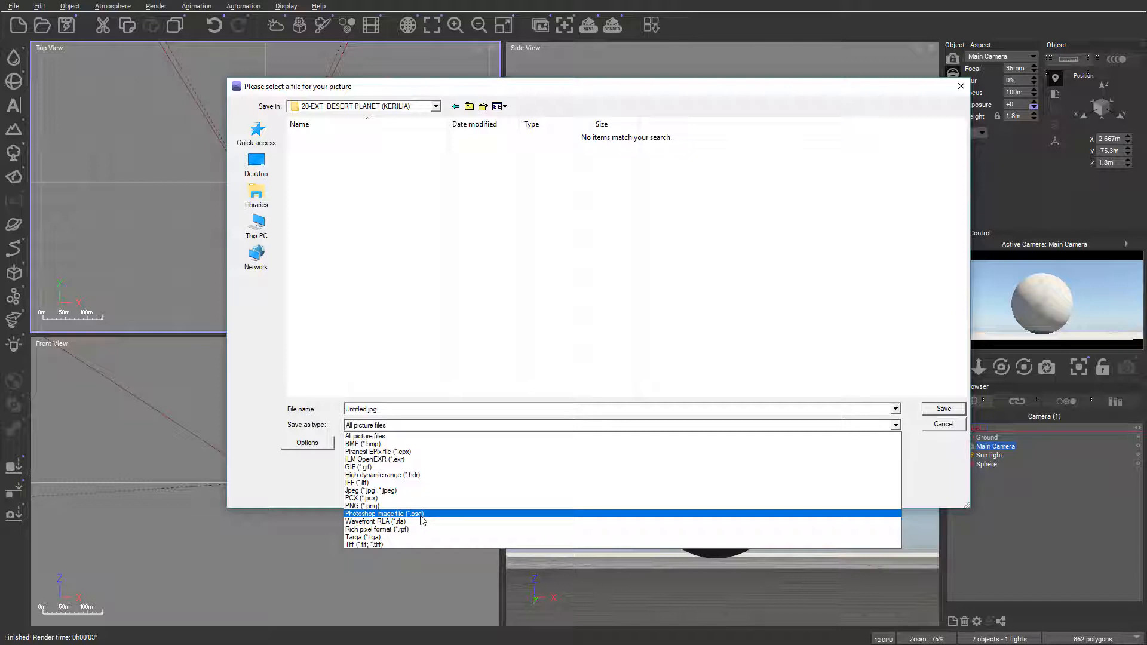
{"action": "left_click", "coordinate": [387, 491]}
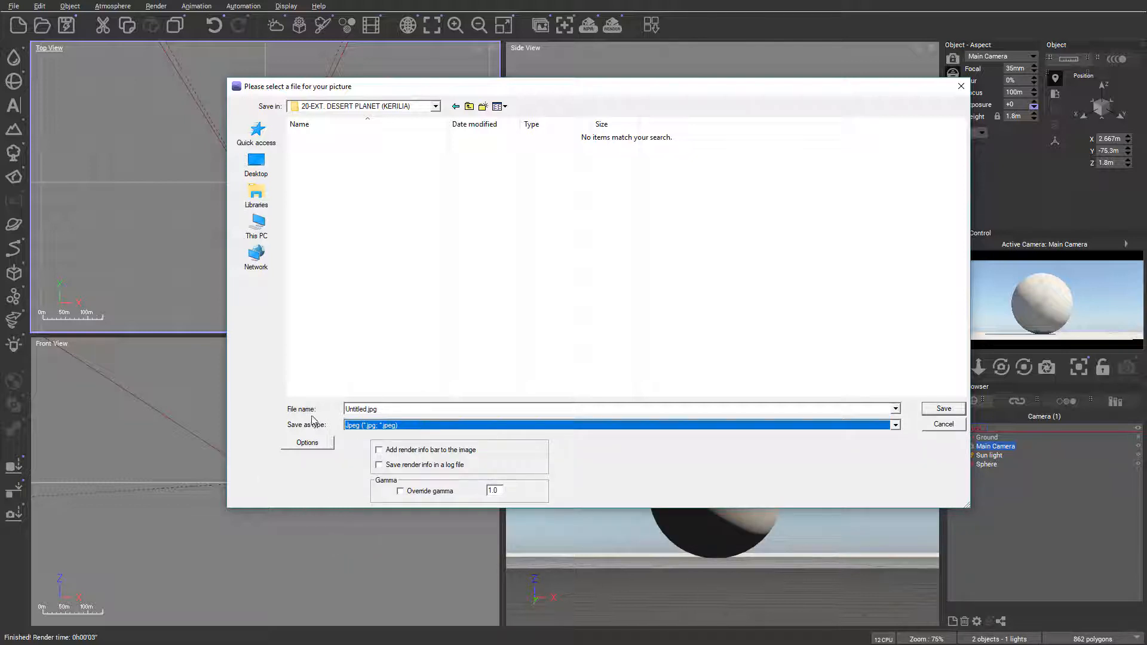
{"action": "left_click", "coordinate": [319, 444]}
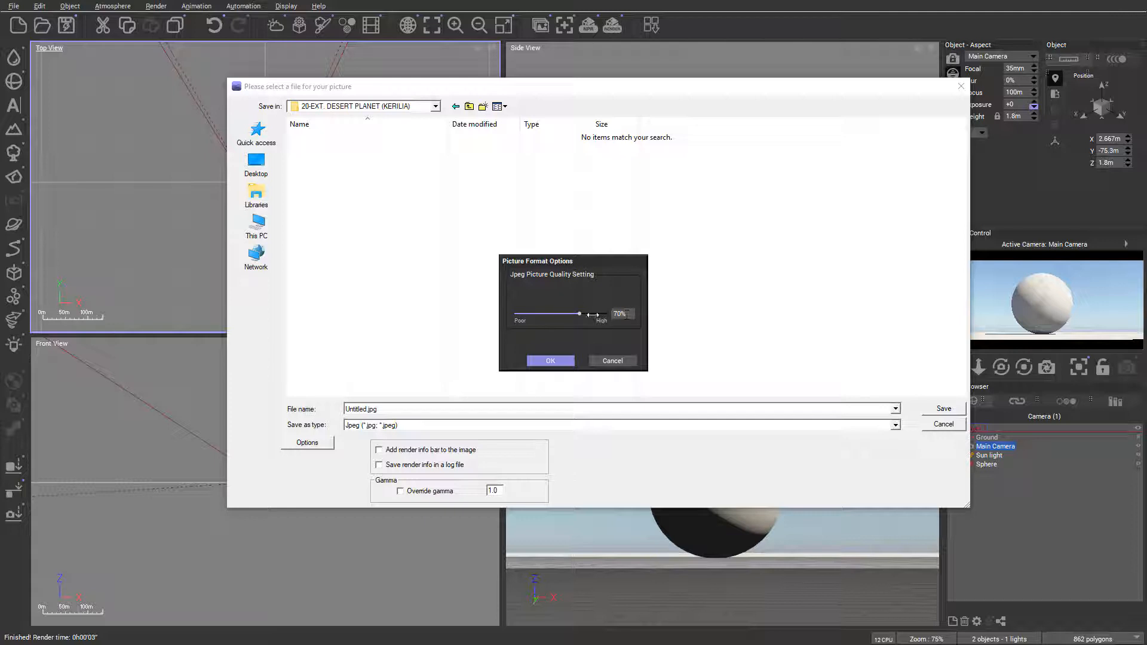
{"action": "left_click_drag", "start_coordinate": [582, 314], "coordinate": [684, 311]}
{"action": "left_click", "coordinate": [622, 361]}
Step: Try the PNG format for saving the render with a higher quality setting, and abandon saving the picture
{"action": "left_click", "coordinate": [455, 427]}
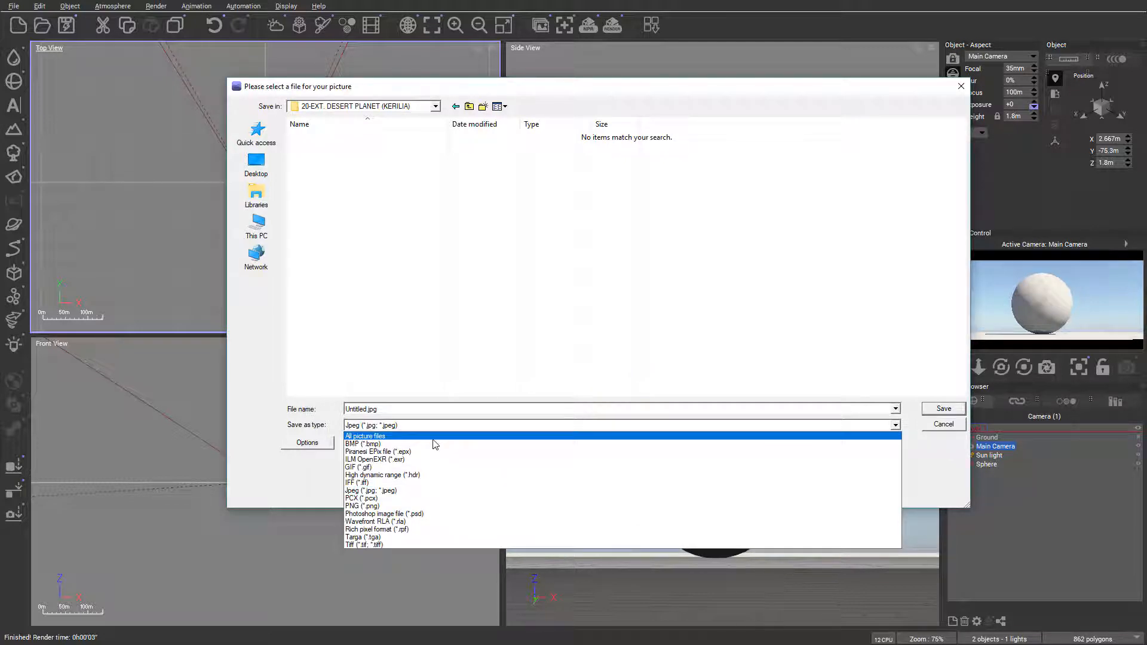
{"action": "left_click", "coordinate": [406, 506]}
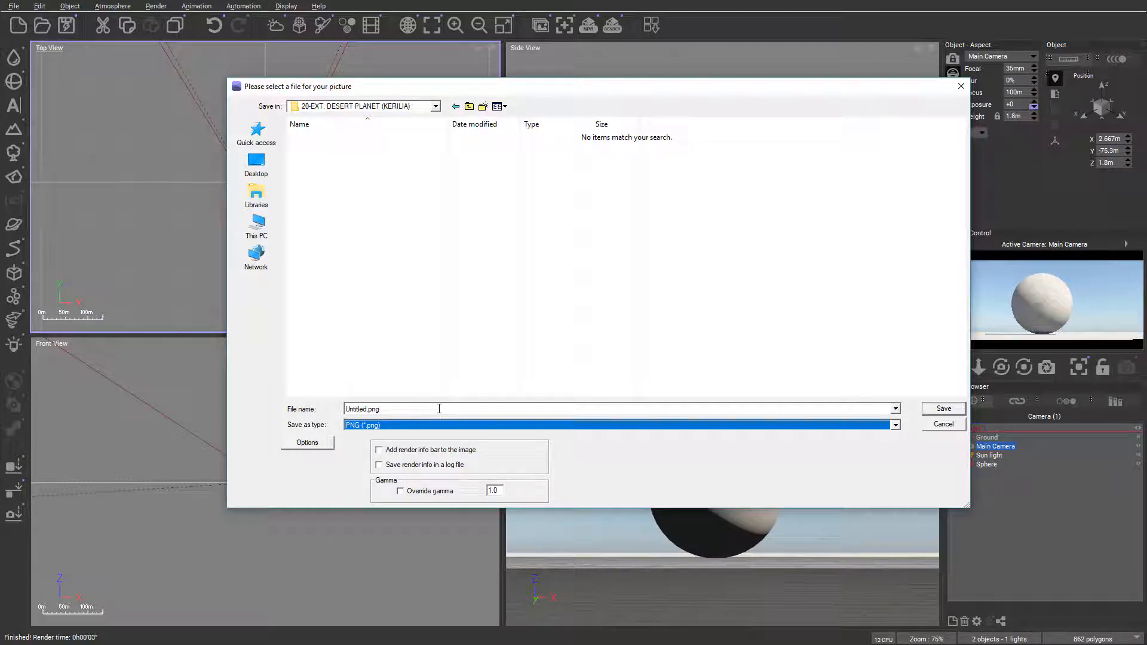
{"action": "left_click", "coordinate": [301, 445]}
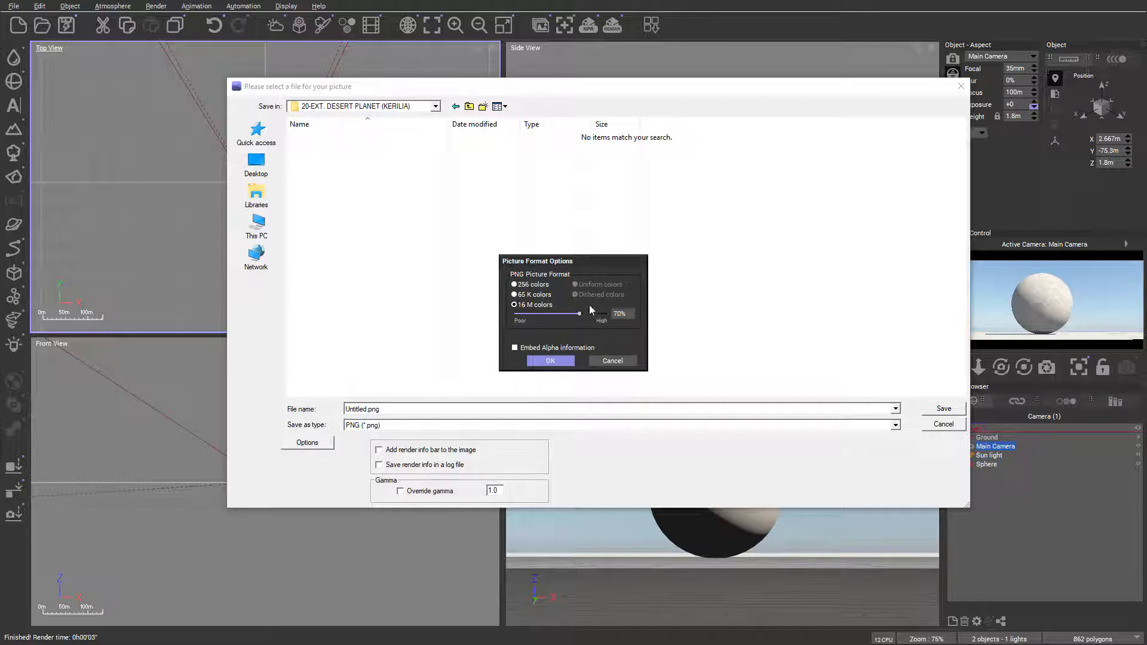
{"action": "left_click_drag", "start_coordinate": [607, 312], "coordinate": [695, 304]}
{"action": "left_click", "coordinate": [616, 361]}
{"action": "left_click", "coordinate": [944, 426]}
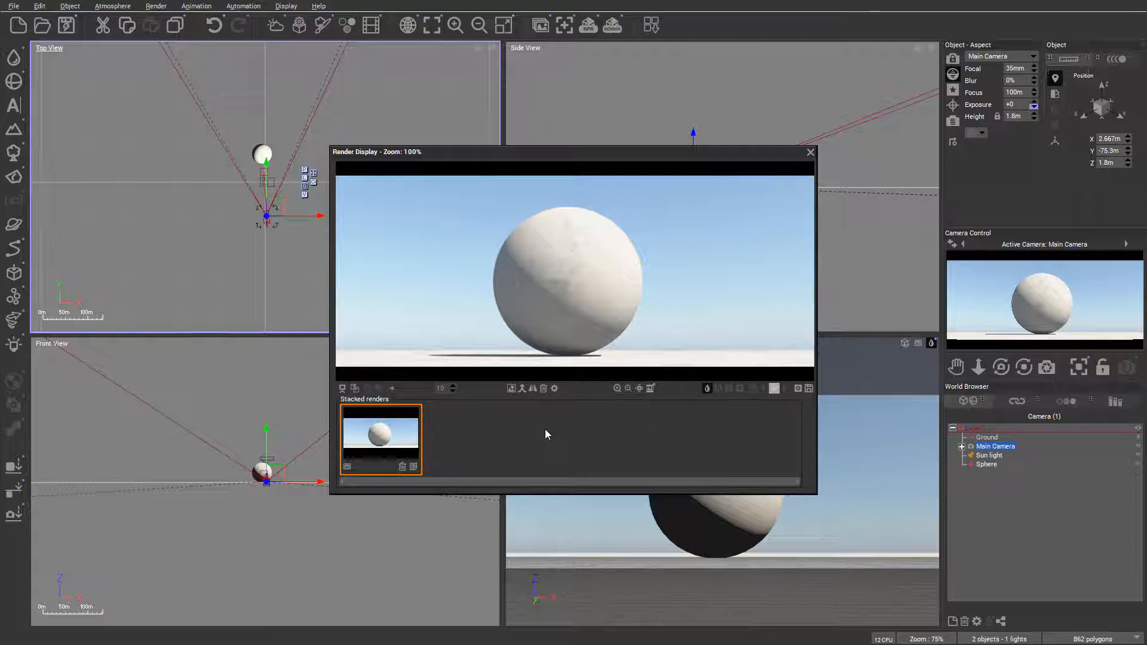
Step: Move the main camera to about X -34.7 m, Y -71.3 m in the top view and render the scene again
{"action": "left_click", "coordinate": [811, 153]}
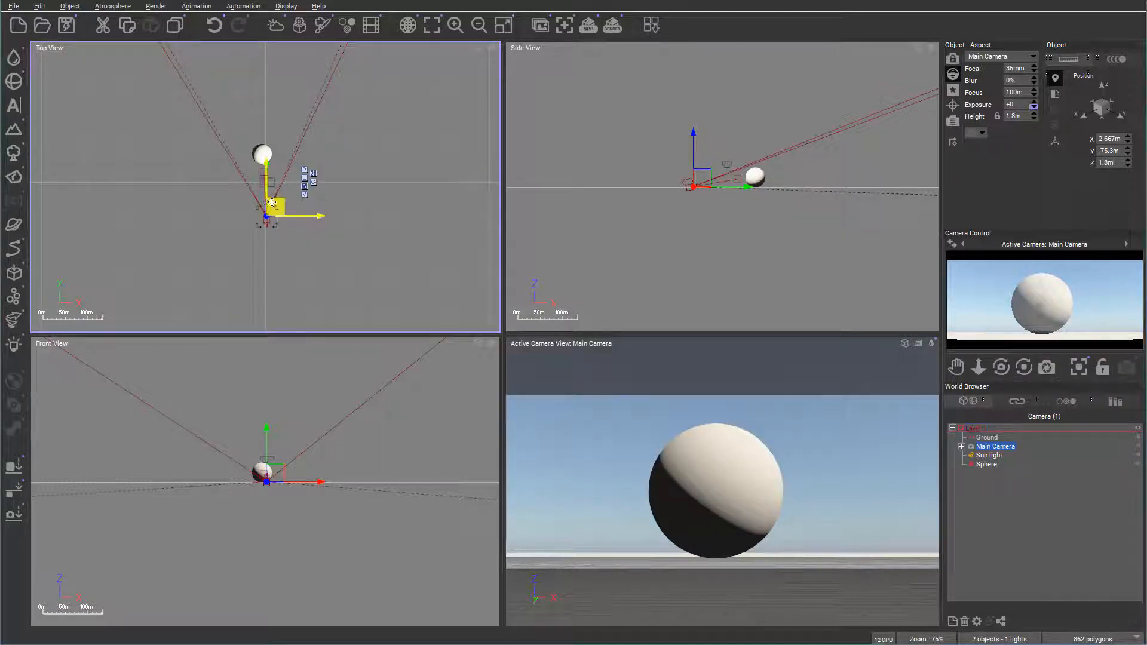
{"action": "left_click_drag", "start_coordinate": [273, 199], "coordinate": [257, 198]}
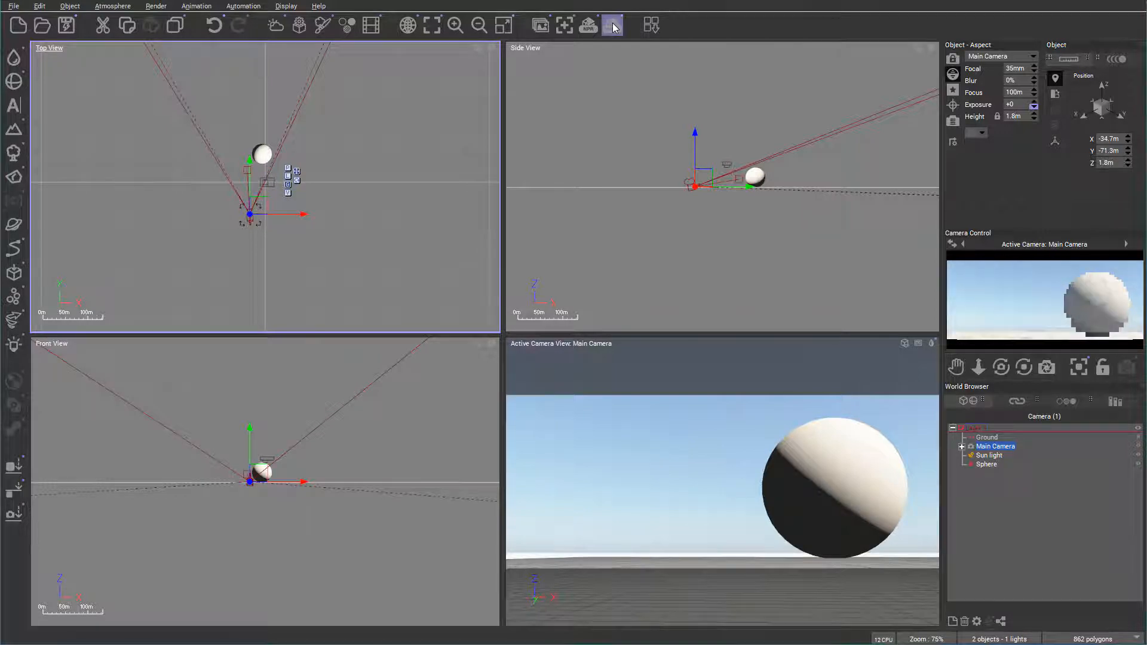
{"action": "left_click", "coordinate": [612, 25]}
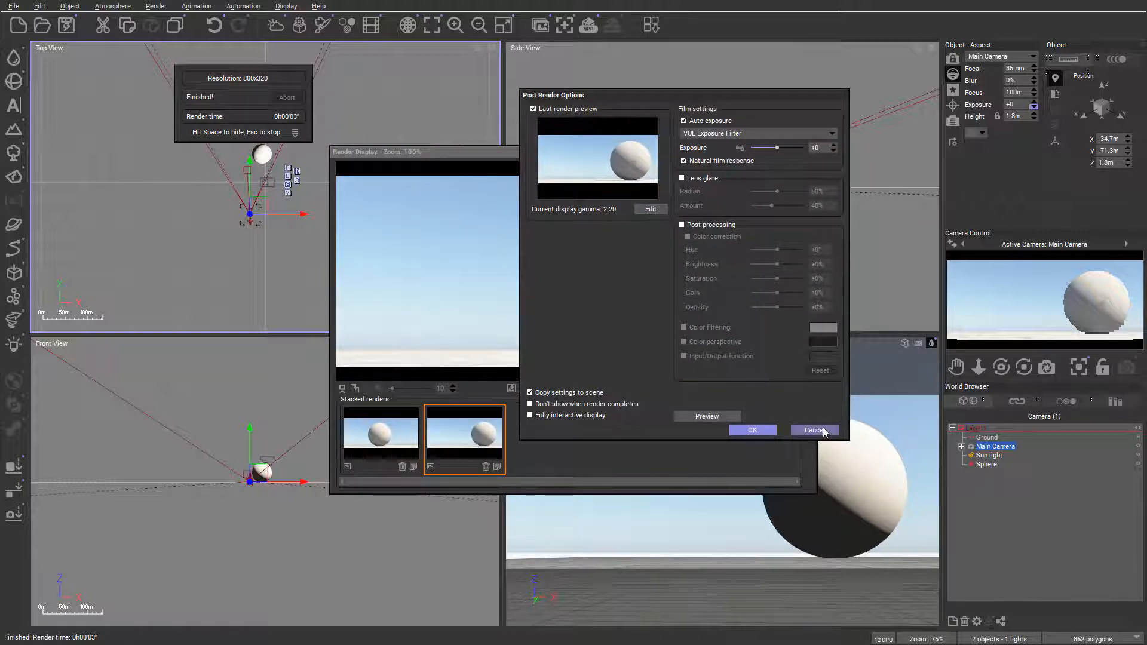
{"action": "left_click", "coordinate": [824, 426]}
Step: Compare the two stacked renders by switching between them, and close the render display
{"action": "left_click", "coordinate": [373, 445]}
{"action": "left_click", "coordinate": [433, 436]}
{"action": "left_click", "coordinate": [380, 436]}
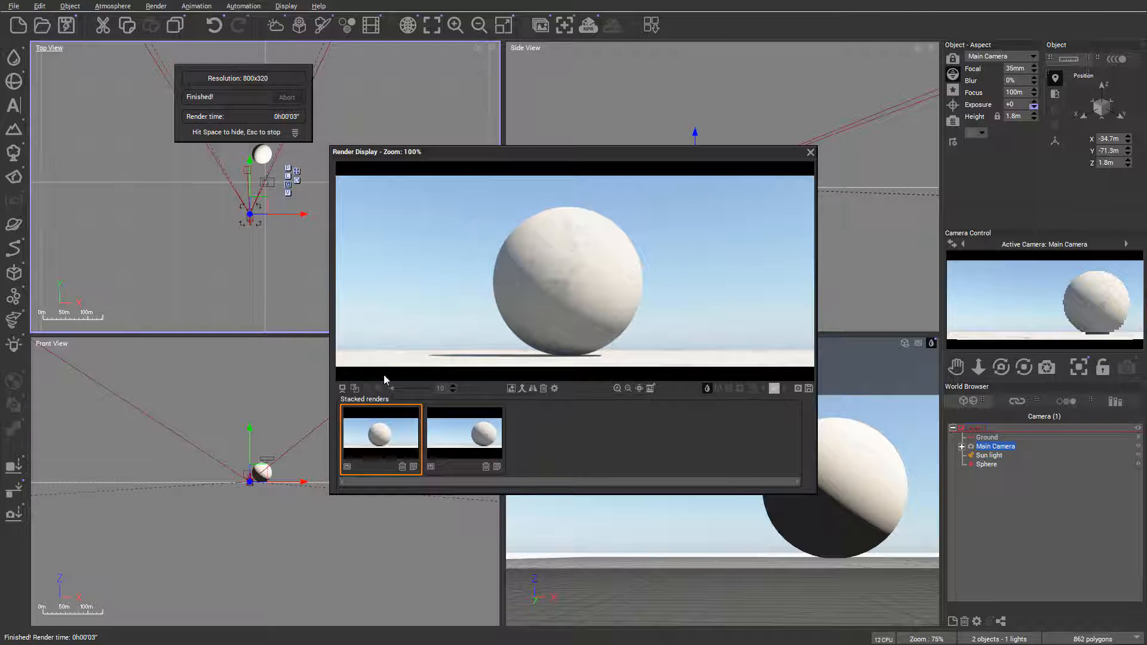
{"action": "left_click", "coordinate": [490, 437]}
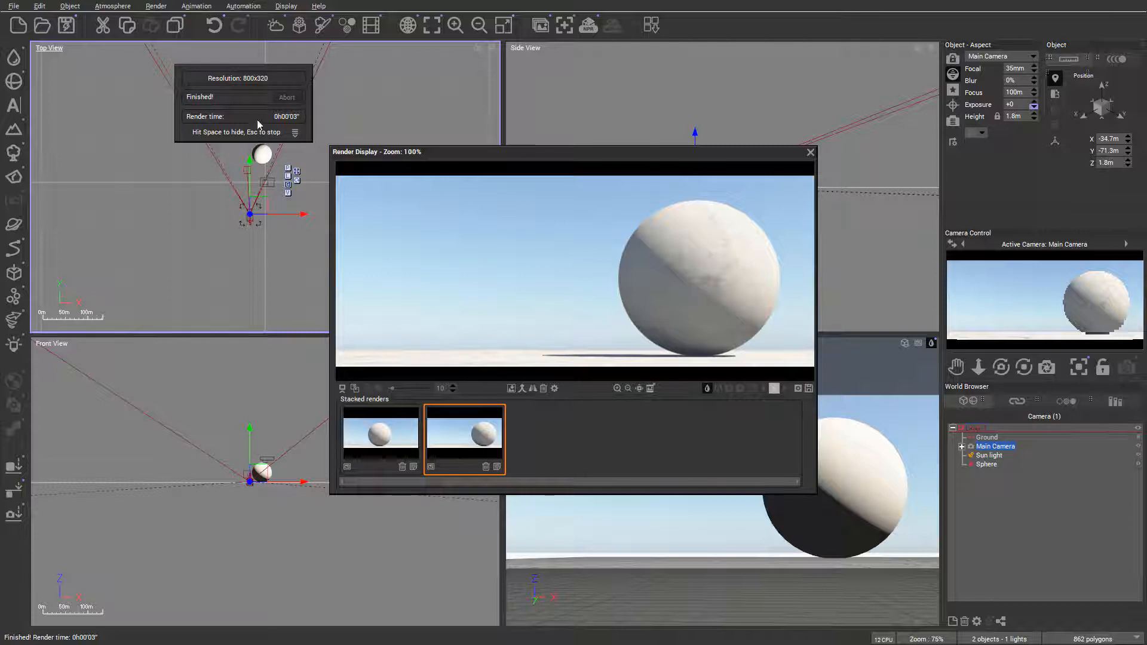
{"action": "left_click", "coordinate": [395, 439]}
{"action": "left_click", "coordinate": [441, 437]}
{"action": "left_click", "coordinate": [810, 152]}
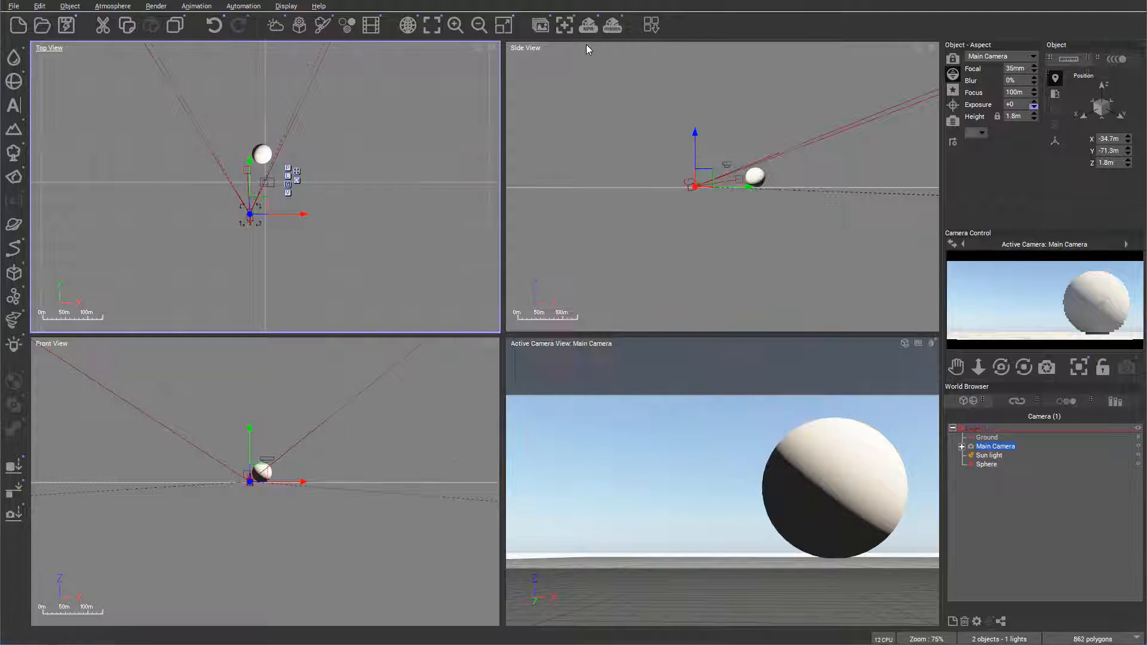
Step: Reopen the last render display, review both stacked renders again and close it
{"action": "left_click", "coordinate": [543, 28]}
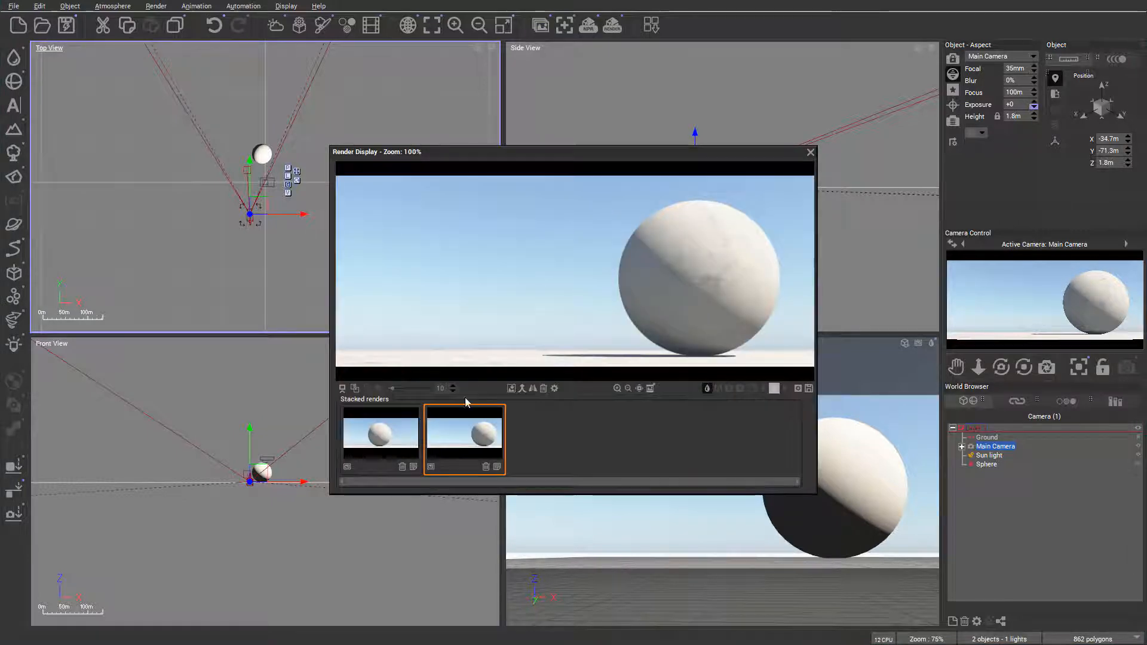
{"action": "left_click", "coordinate": [360, 441]}
{"action": "left_click", "coordinate": [442, 437]}
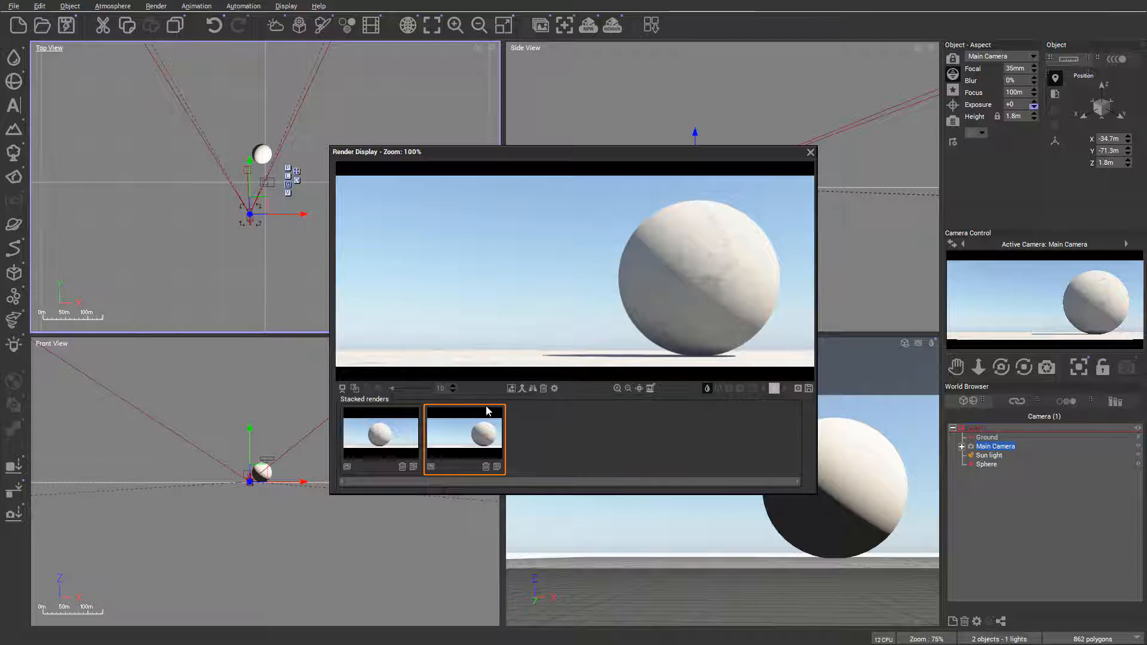
{"action": "left_click", "coordinate": [373, 438]}
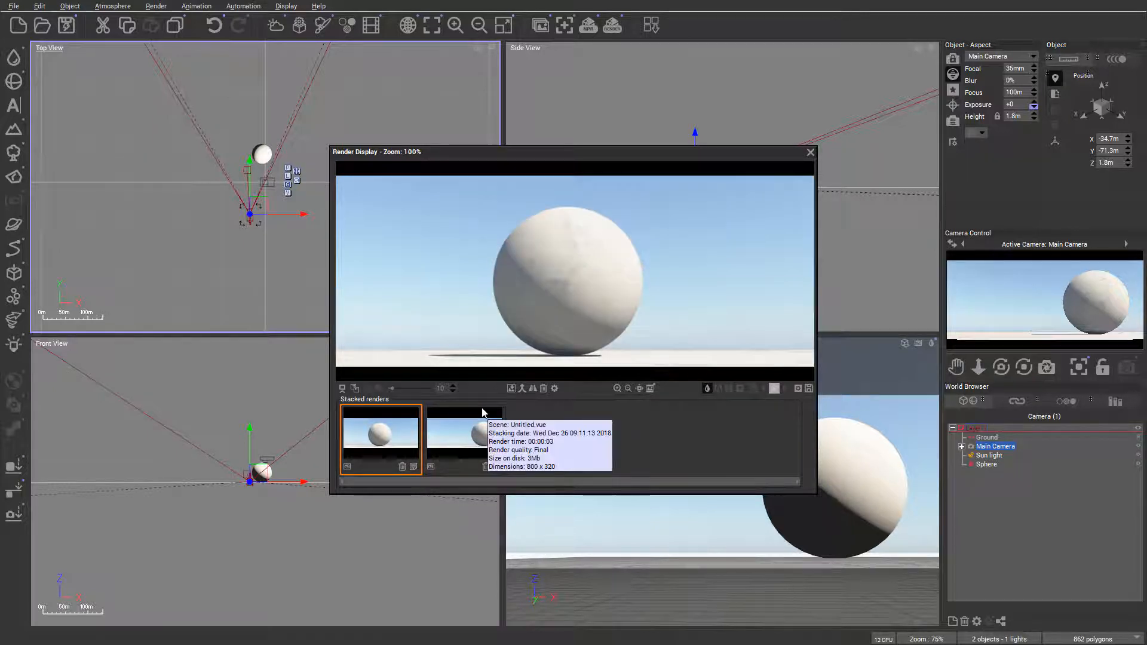
{"action": "left_click", "coordinate": [811, 153]}
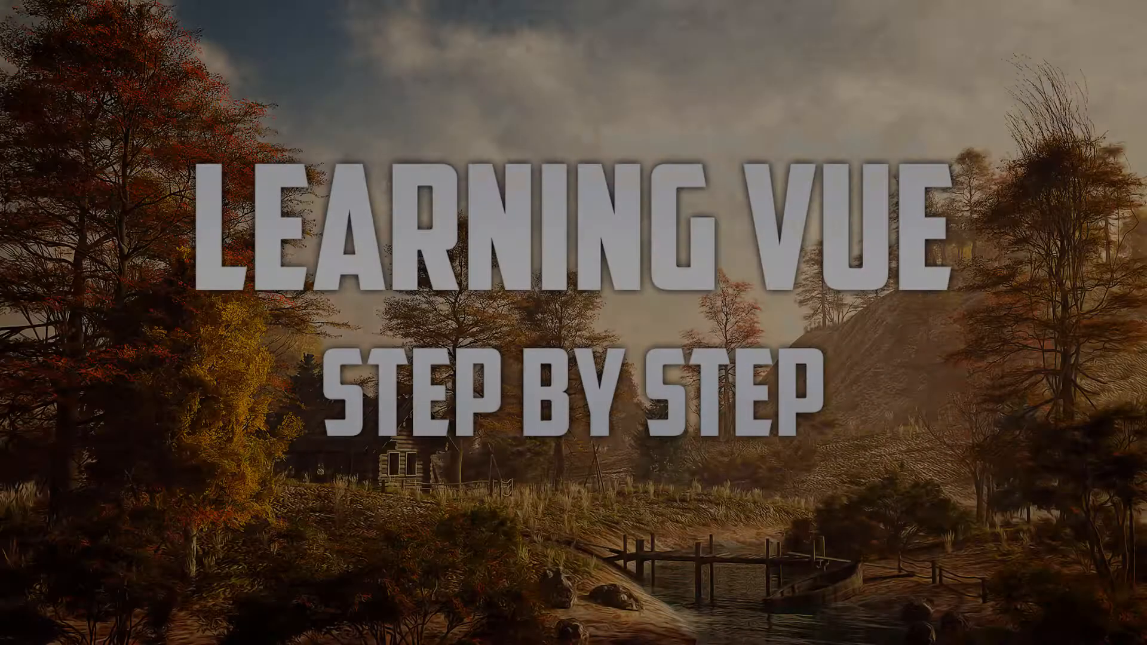